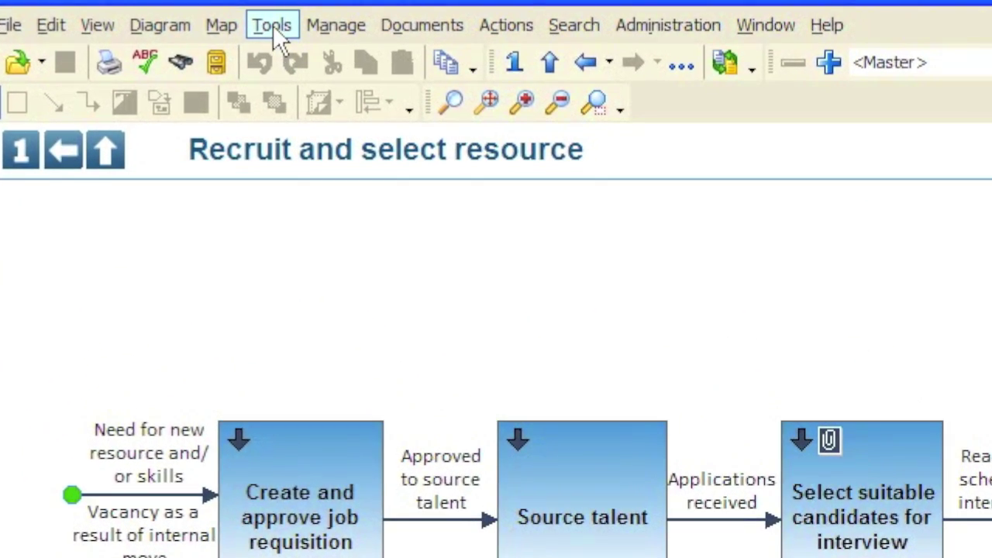
- Create a new storyboard titled "Recruit Employee"
{"action": "left_click", "coordinate": [273, 25]}
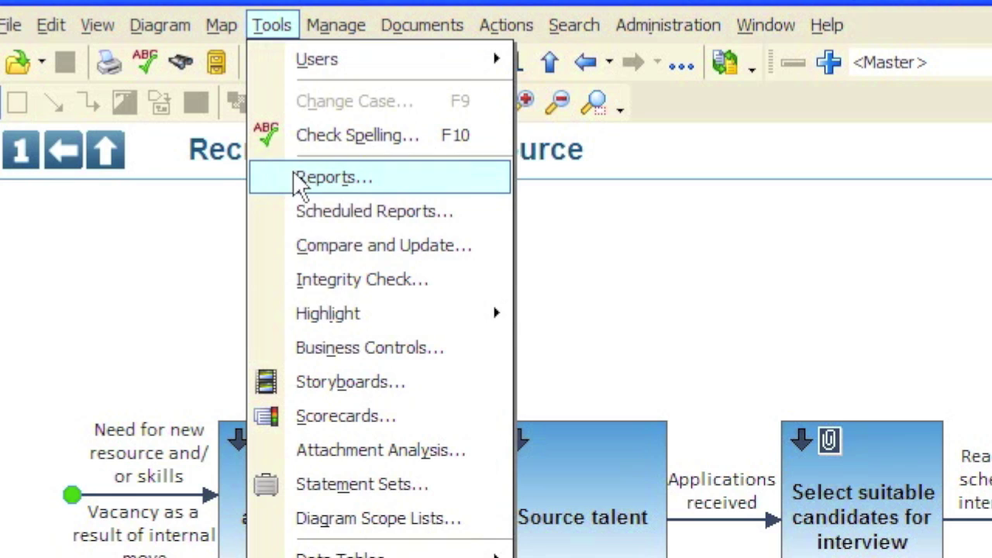
{"action": "left_click", "coordinate": [324, 382]}
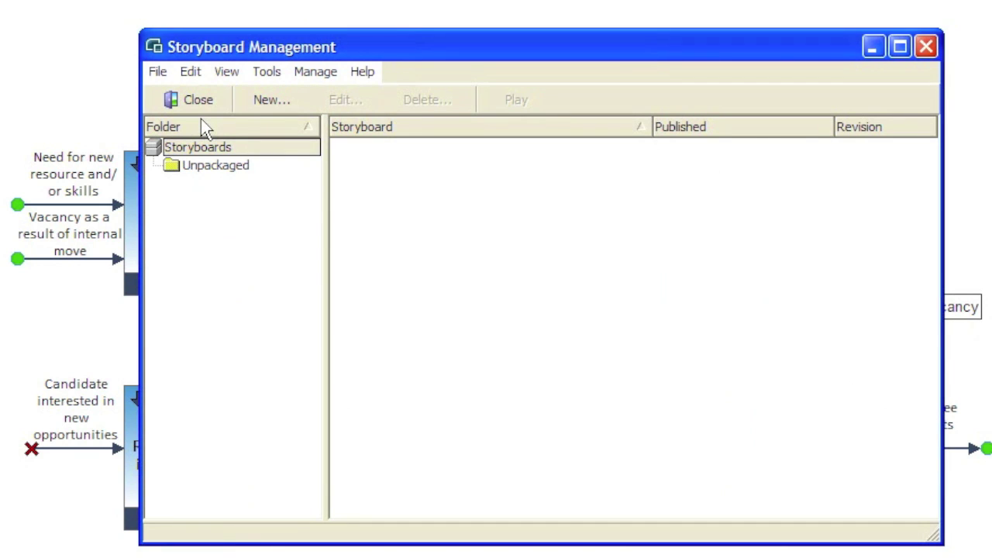
{"action": "left_click", "coordinate": [266, 108]}
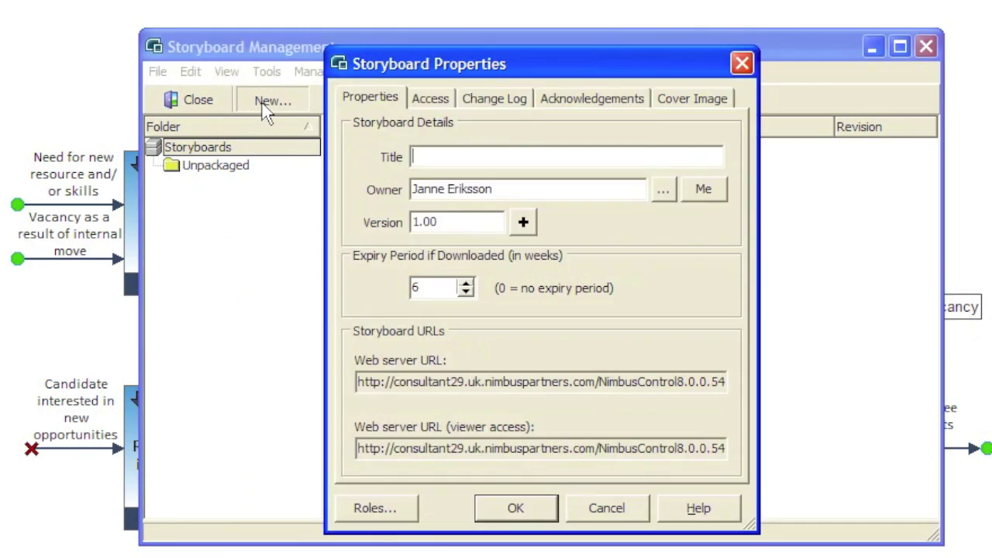
{"action": "type", "text": "Recruit Employee"}
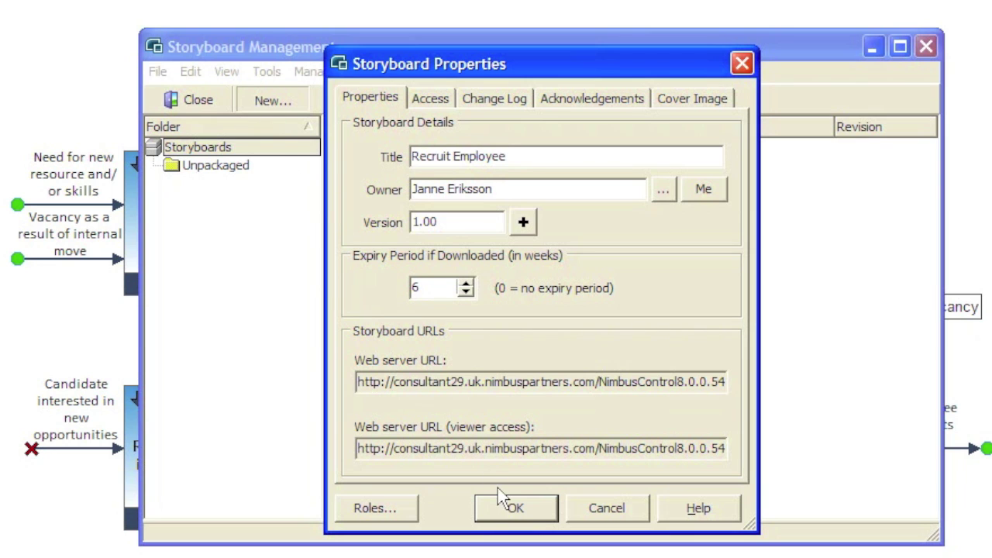
{"action": "left_click", "coordinate": [500, 507]}
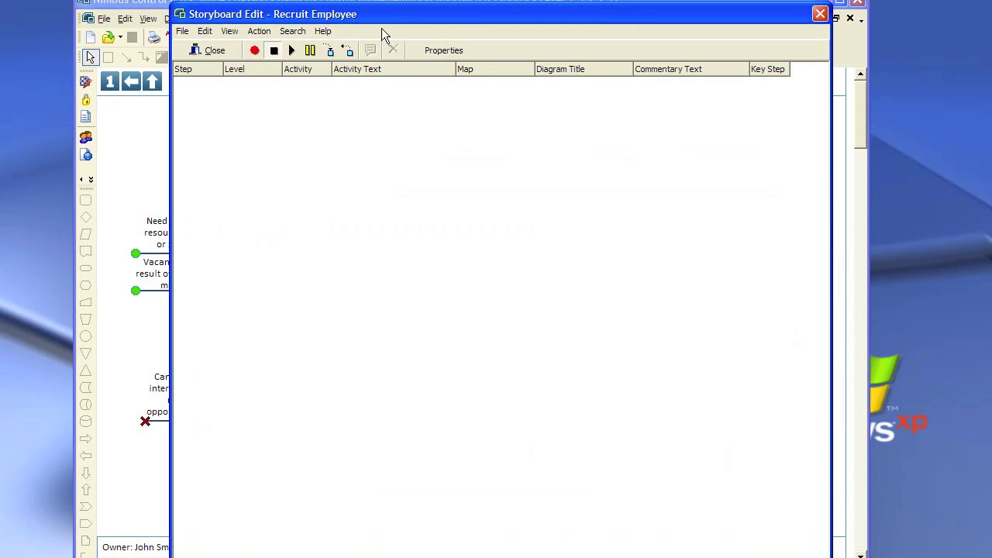
- Start recording the storyboard and drill down through Create and approve job requisition into Create or review job specification to capture its activities
{"action": "left_click_drag", "start_coordinate": [382, 21], "coordinate": [348, 513]}
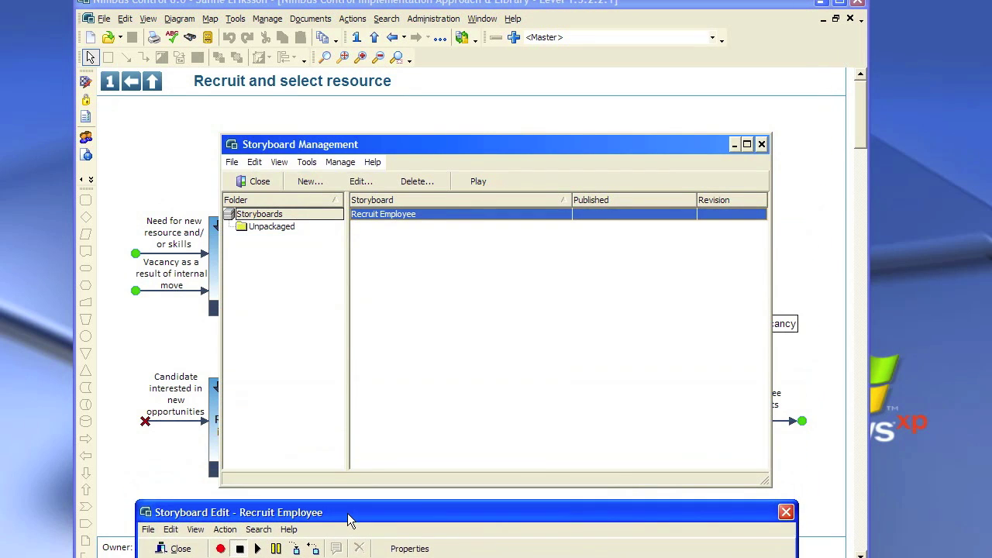
{"action": "left_click", "coordinate": [221, 549]}
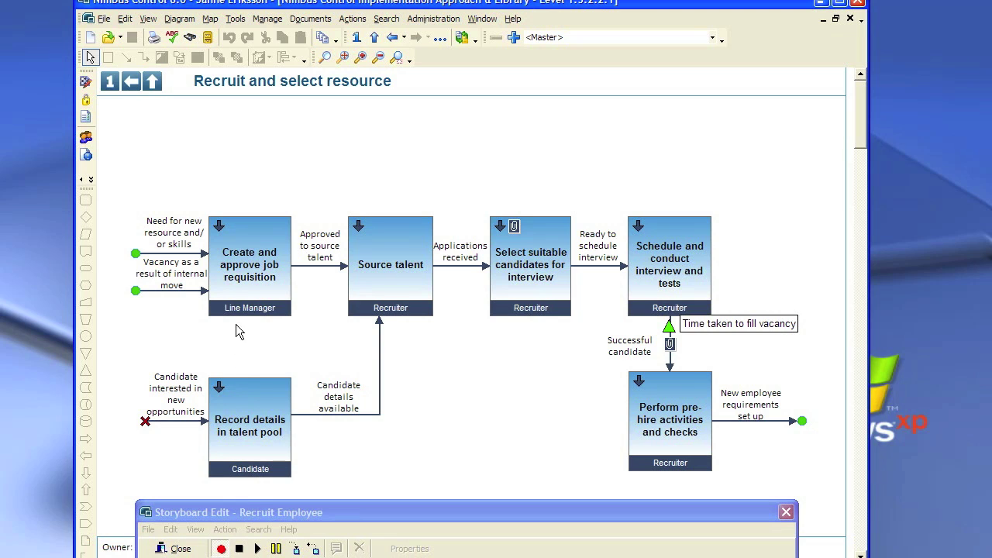
{"action": "left_click", "coordinate": [220, 226]}
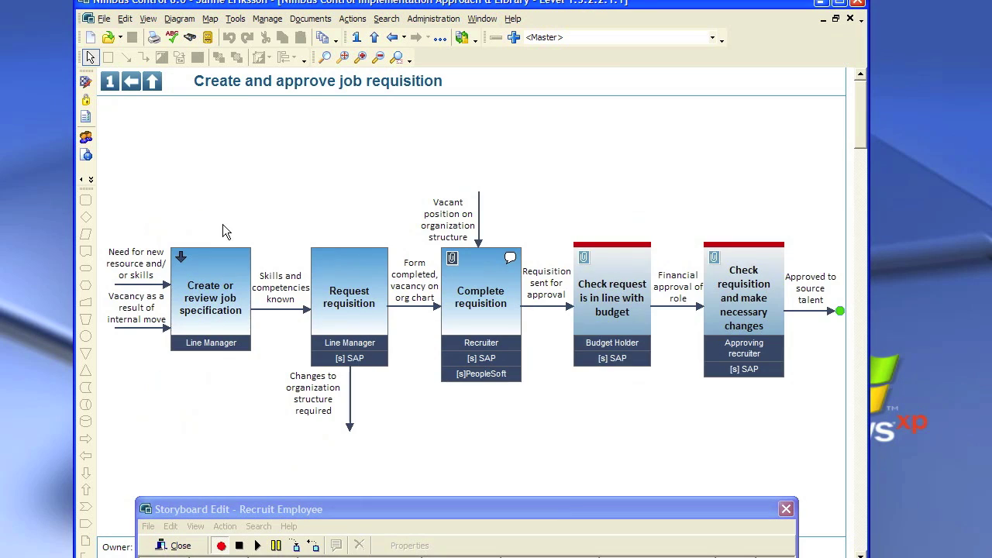
{"action": "left_click", "coordinate": [181, 259]}
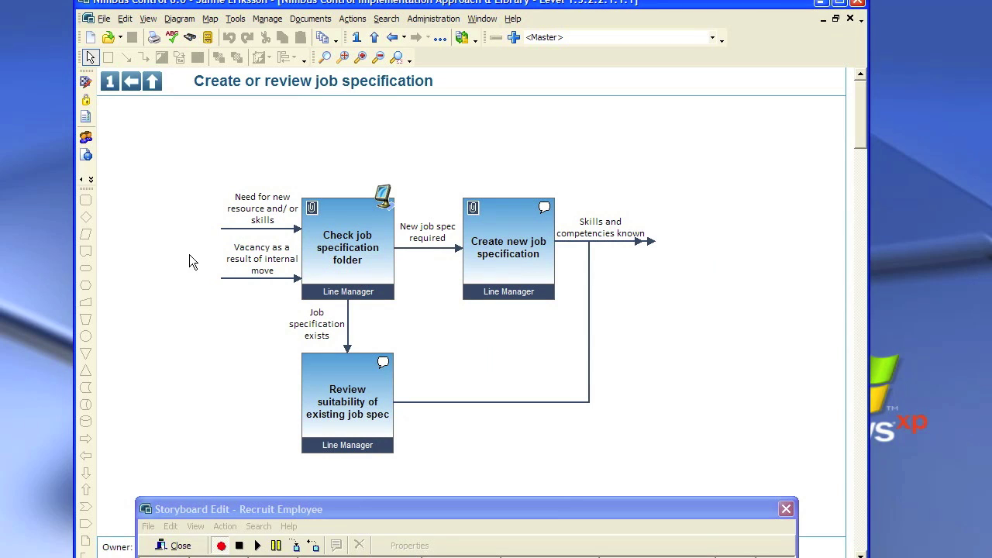
{"action": "mouse_move", "coordinate": [338, 246]}
- Check the two captured steps in the storyboard list and continue recording on the parent Create and approve job requisition diagram
{"action": "left_click_drag", "start_coordinate": [409, 505], "coordinate": [417, 148]}
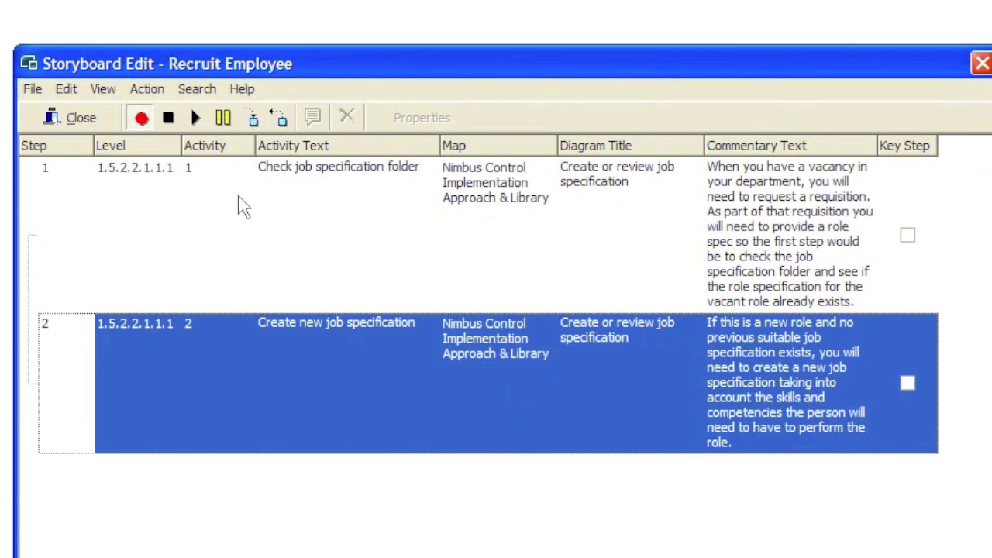
{"action": "left_click", "coordinate": [283, 205]}
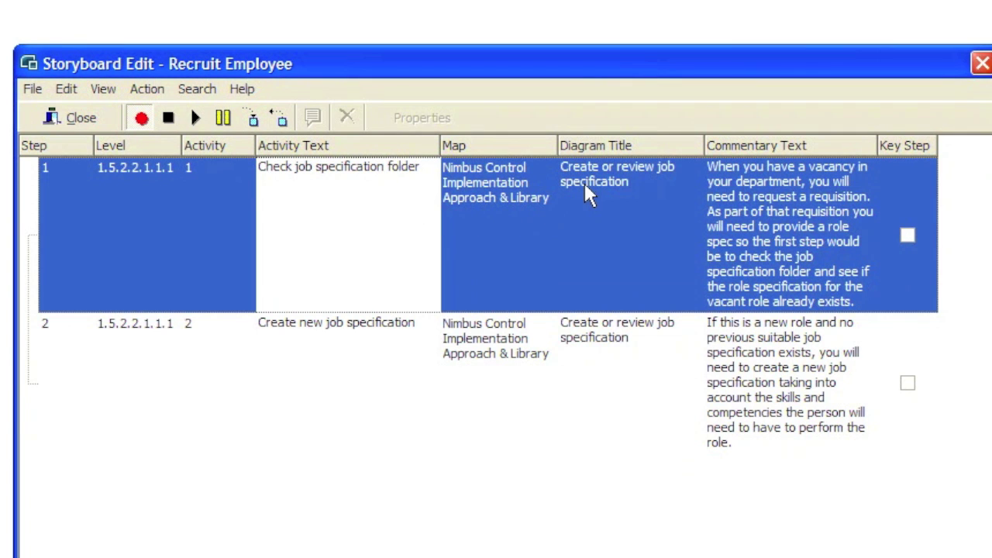
{"action": "left_click", "coordinate": [381, 331]}
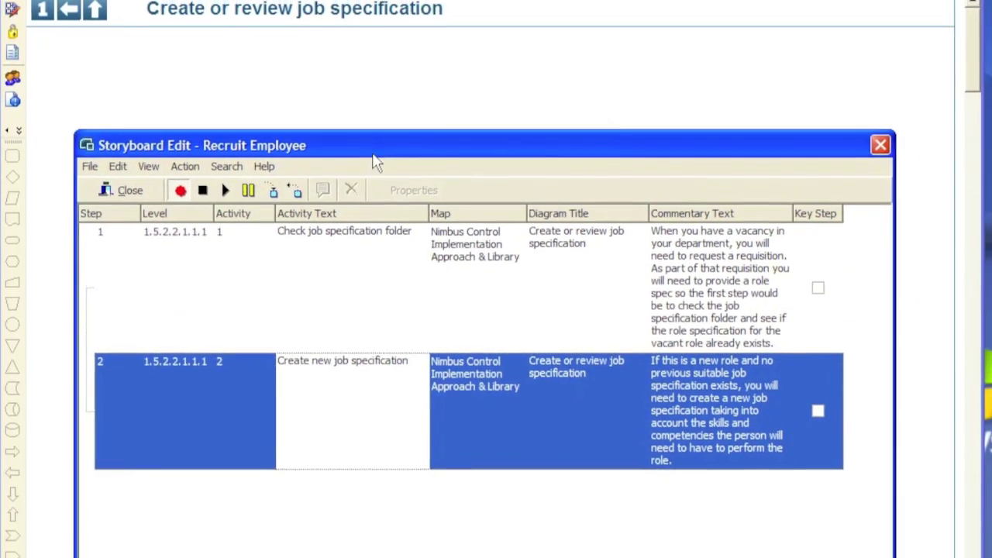
{"action": "left_click_drag", "start_coordinate": [373, 155], "coordinate": [377, 511]}
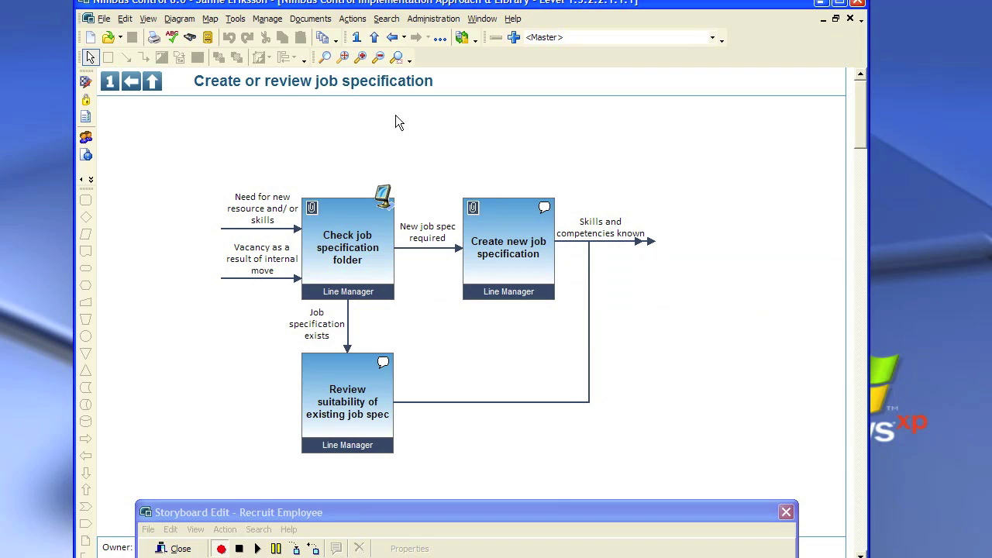
{"action": "left_click", "coordinate": [373, 41]}
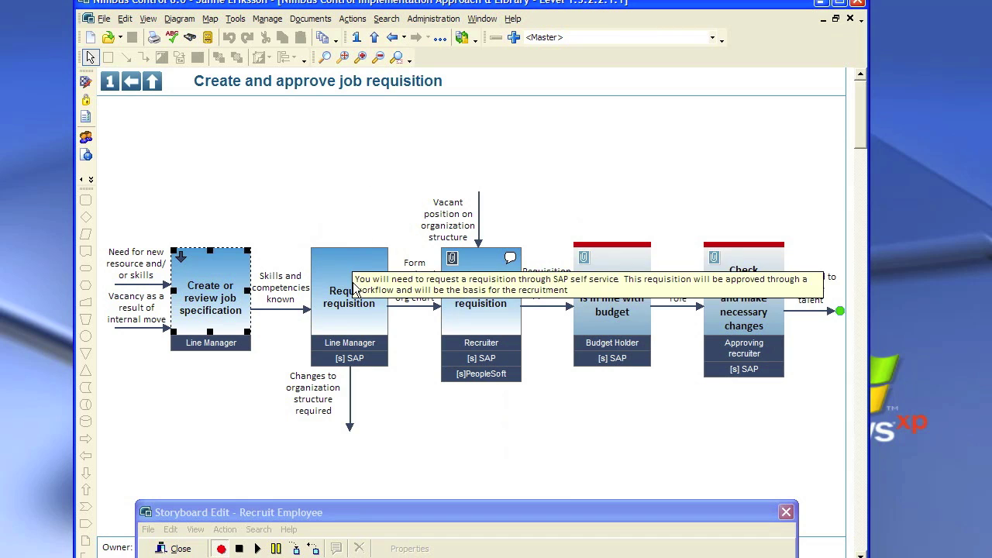
{"action": "mouse_move", "coordinate": [470, 292]}
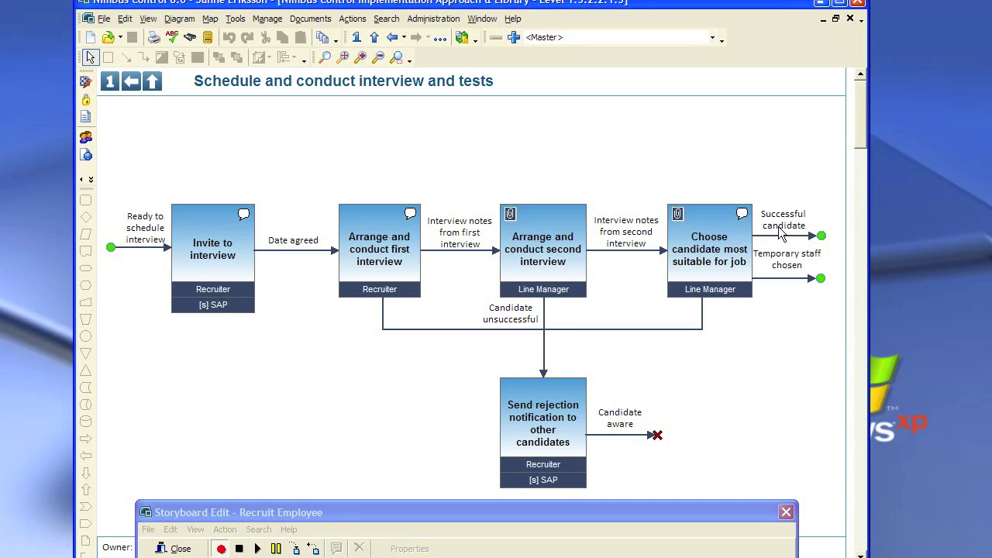
- Stop recording the Recruit Employee storyboard and close its editor, accepting the change log item
{"action": "left_click", "coordinate": [473, 512]}
{"action": "left_click_drag", "start_coordinate": [473, 511], "coordinate": [500, 136]}
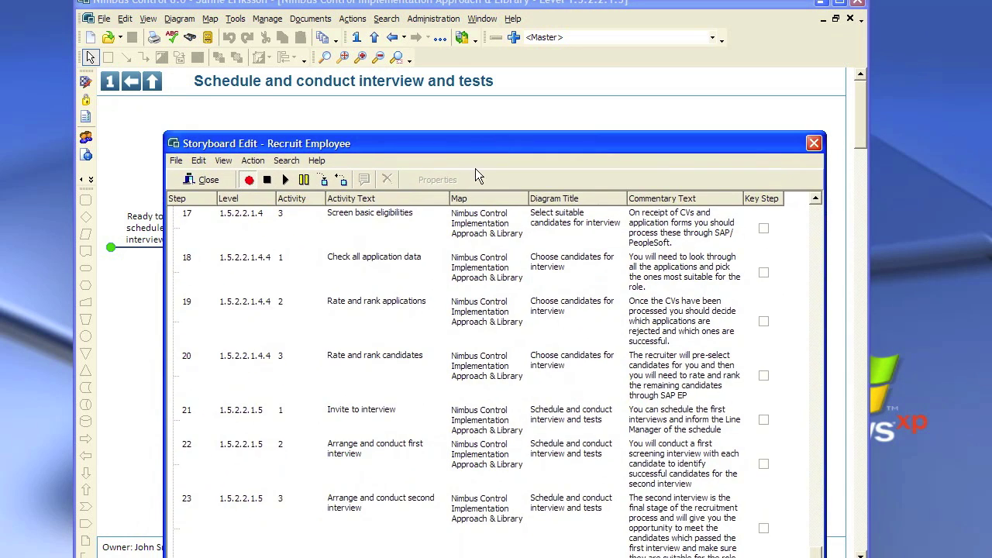
{"action": "left_click", "coordinate": [269, 181]}
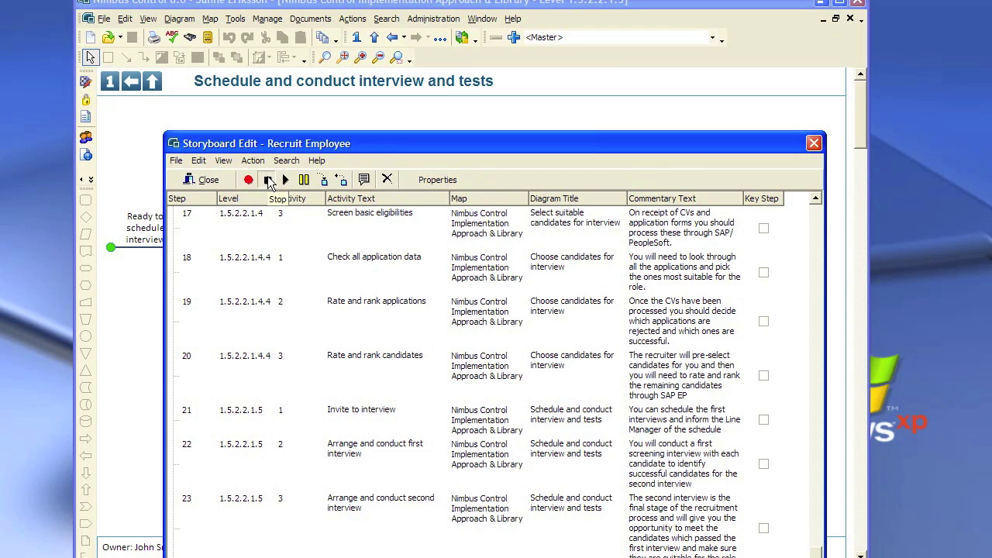
{"action": "left_click", "coordinate": [269, 181]}
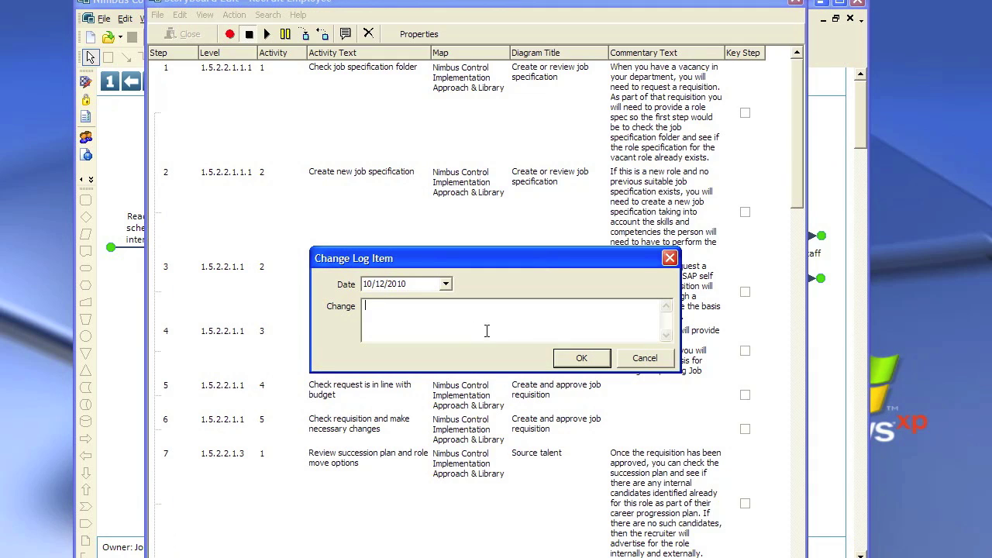
{"action": "left_click", "coordinate": [578, 357]}
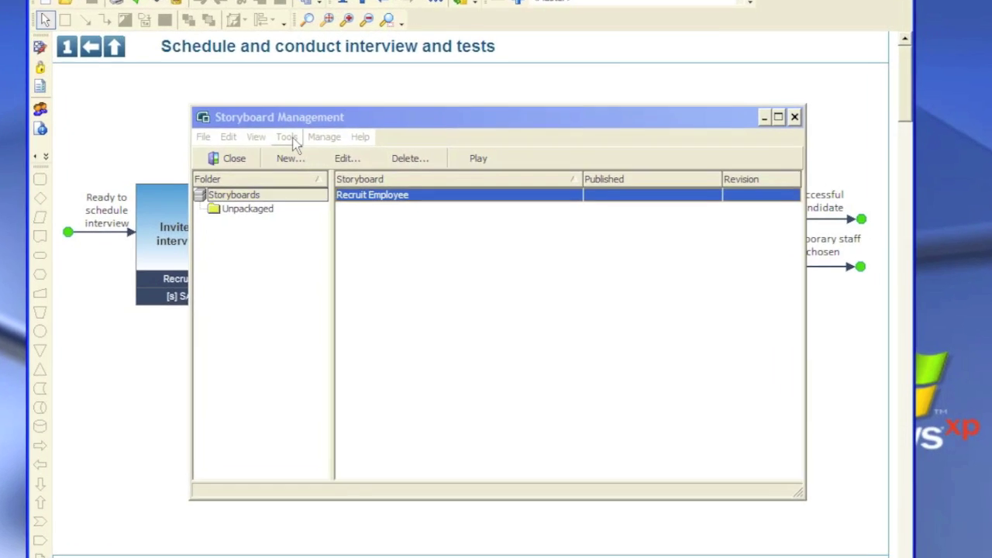
- Generate a swimlane view of the Recruit Employee storyboard based on the activity resources, including the notes bubbles
{"action": "left_click", "coordinate": [307, 162]}
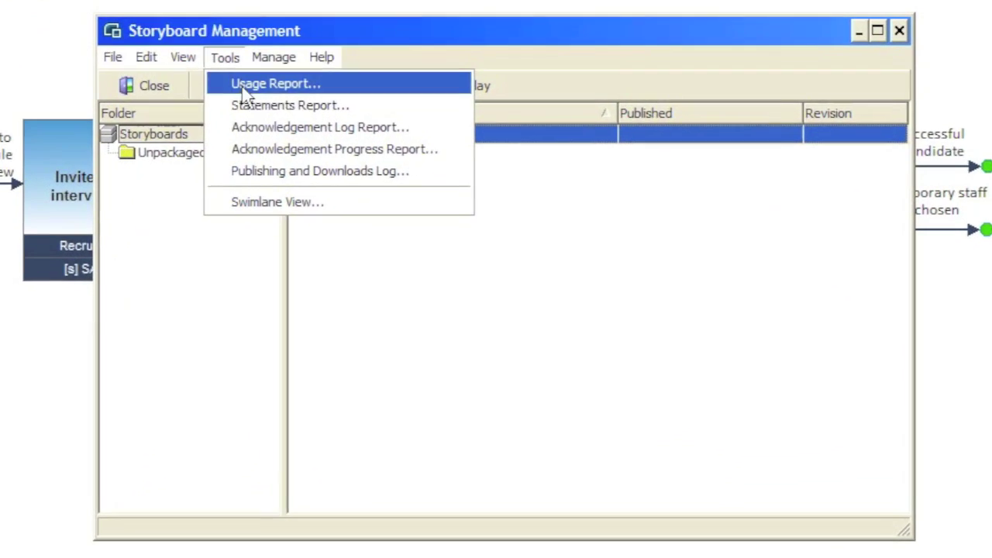
{"action": "left_click", "coordinate": [274, 203]}
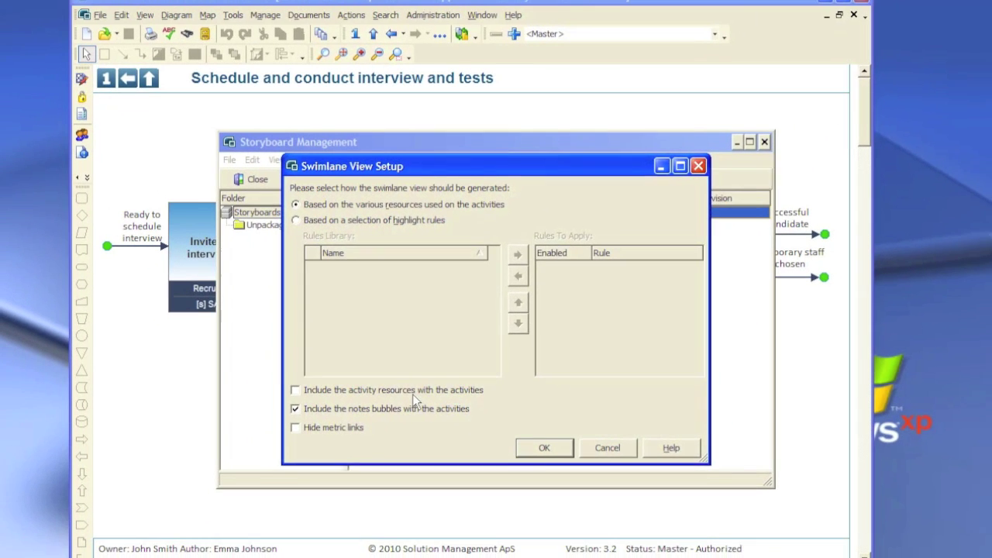
{"action": "left_click", "coordinate": [544, 447]}
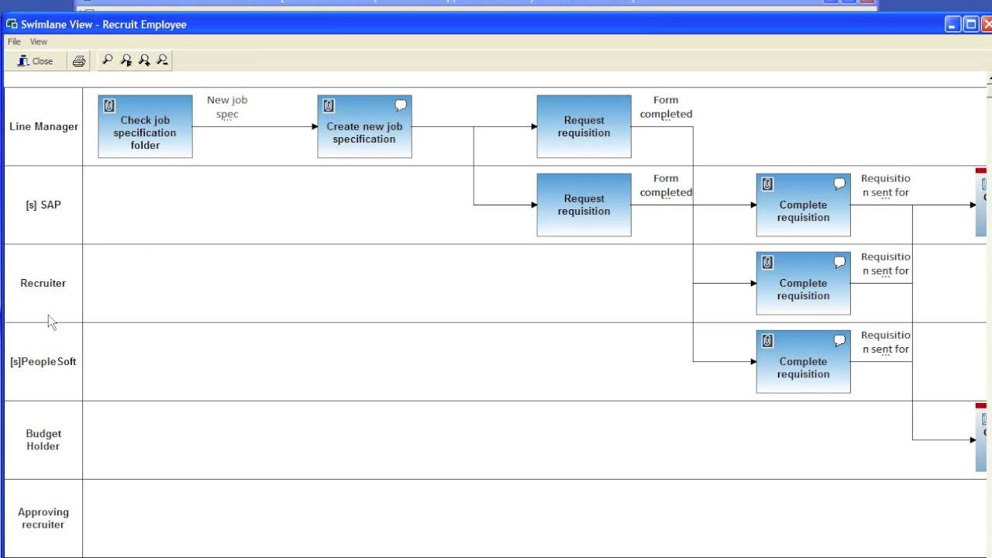
- Set the swimlane divider color to red
{"action": "mouse_move", "coordinate": [180, 138]}
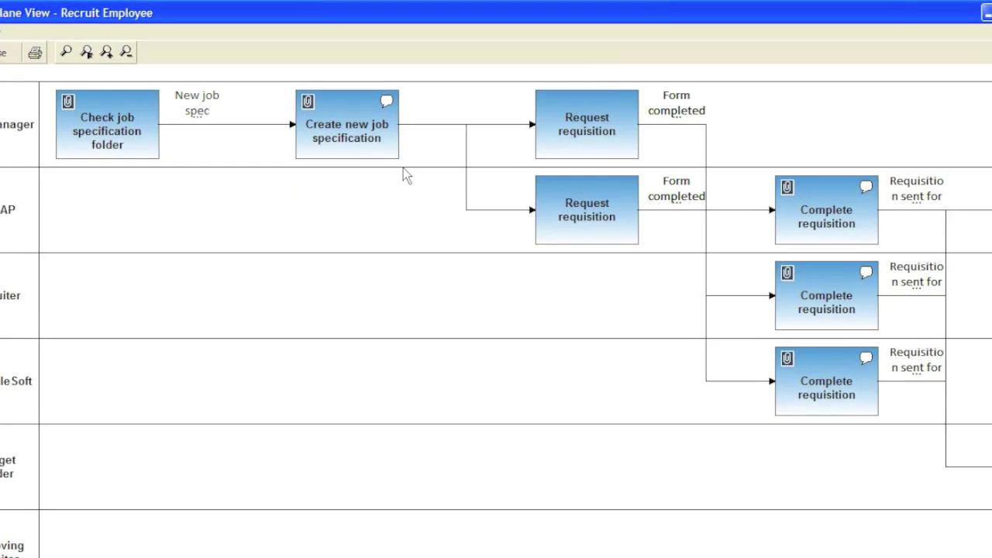
{"action": "right_click", "coordinate": [378, 171]}
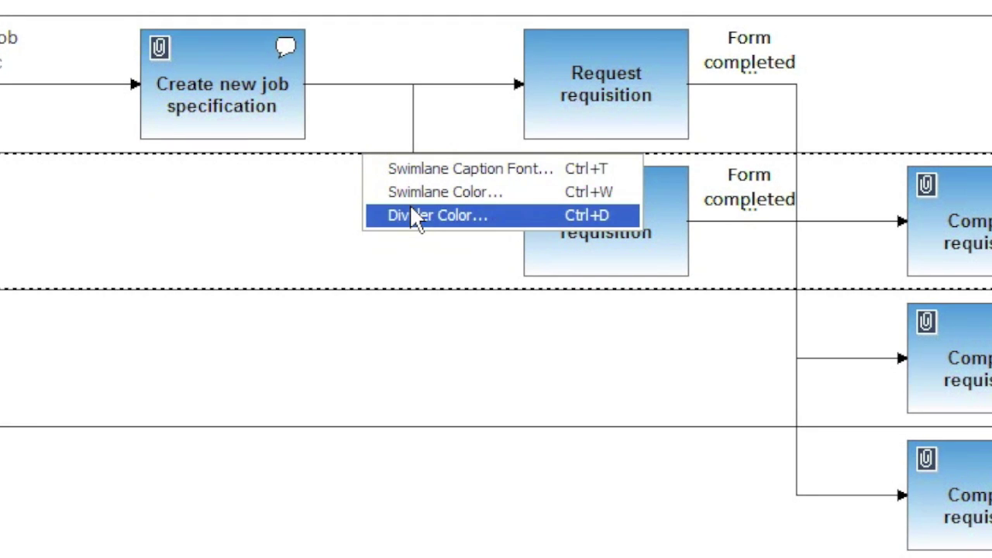
{"action": "left_click", "coordinate": [414, 214]}
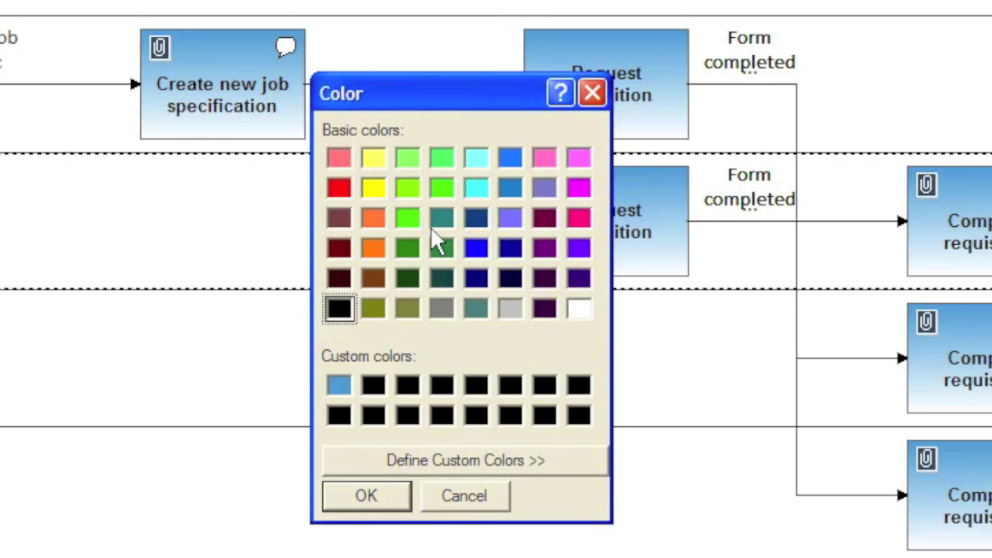
{"action": "left_click", "coordinate": [341, 192]}
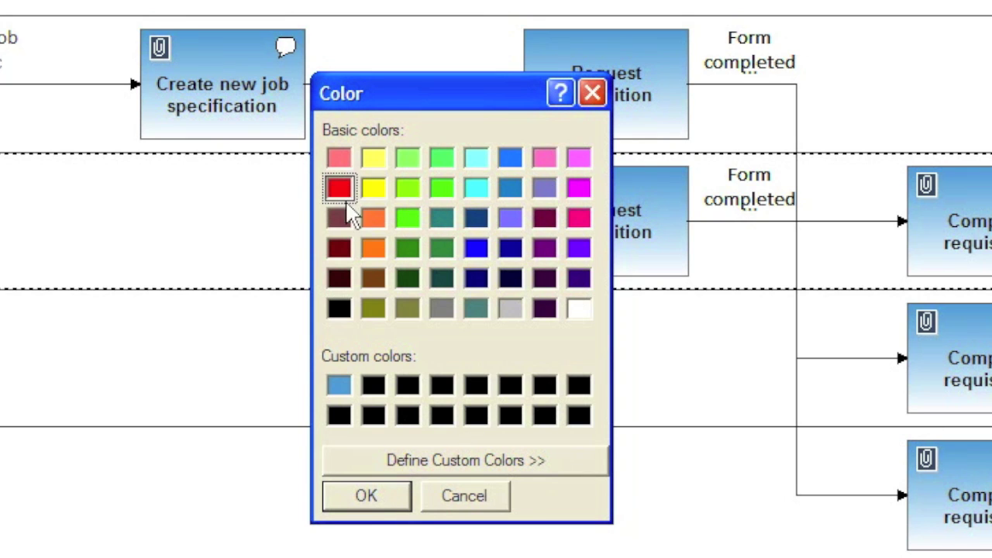
{"action": "left_click", "coordinate": [392, 496]}
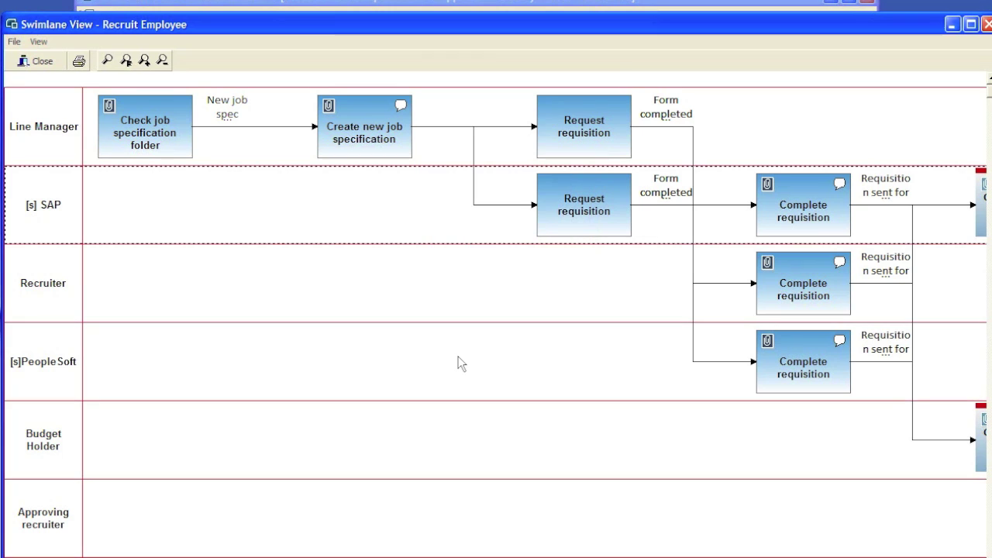
{"action": "left_click", "coordinate": [466, 369]}
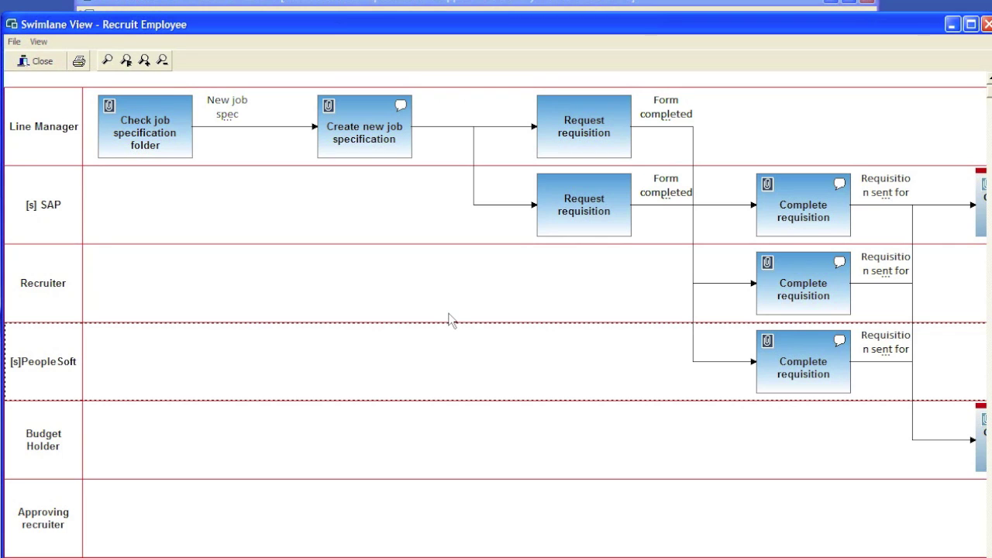
- Set the Approving recruiter swimlane's color to light grey
{"action": "right_click", "coordinate": [78, 512]}
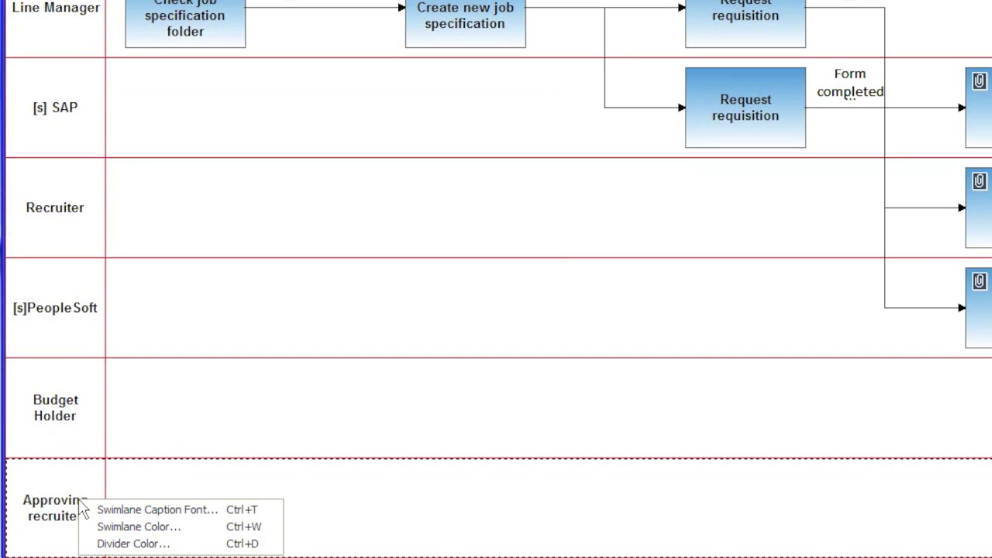
{"action": "left_click", "coordinate": [137, 528]}
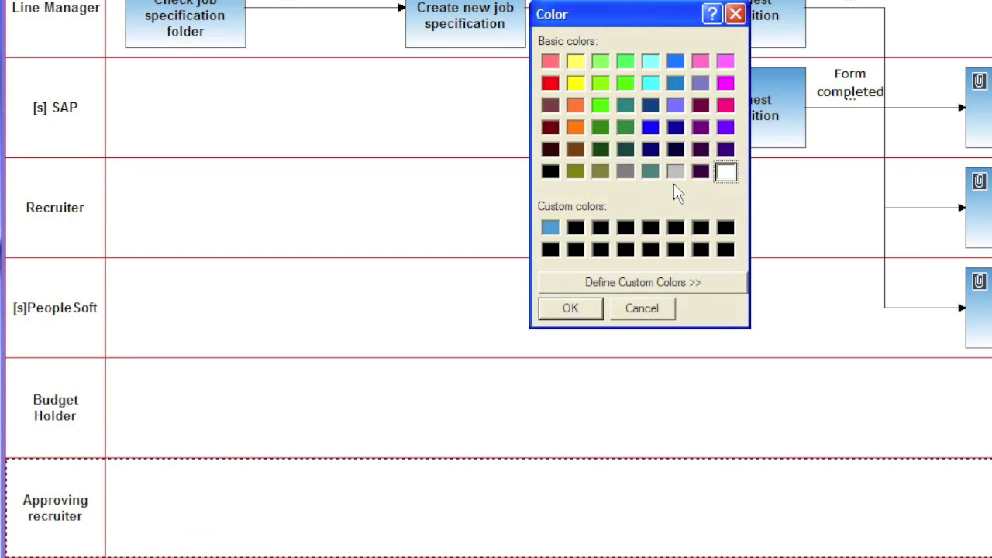
{"action": "left_click", "coordinate": [677, 176]}
{"action": "left_click", "coordinate": [580, 310]}
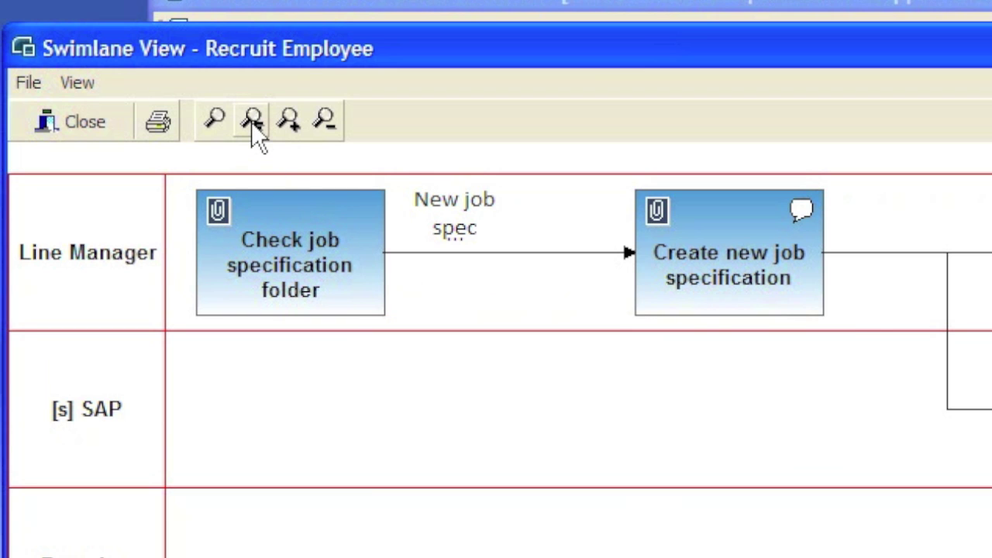
- Print the swimlane view, scaled to fit 5 pages wide
{"action": "left_click", "coordinate": [251, 122]}
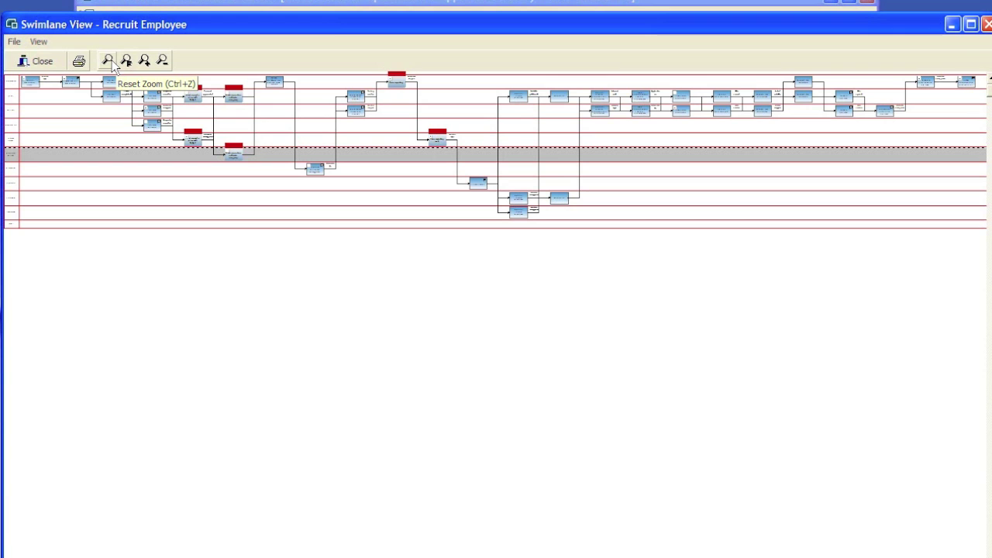
{"action": "left_click", "coordinate": [111, 59]}
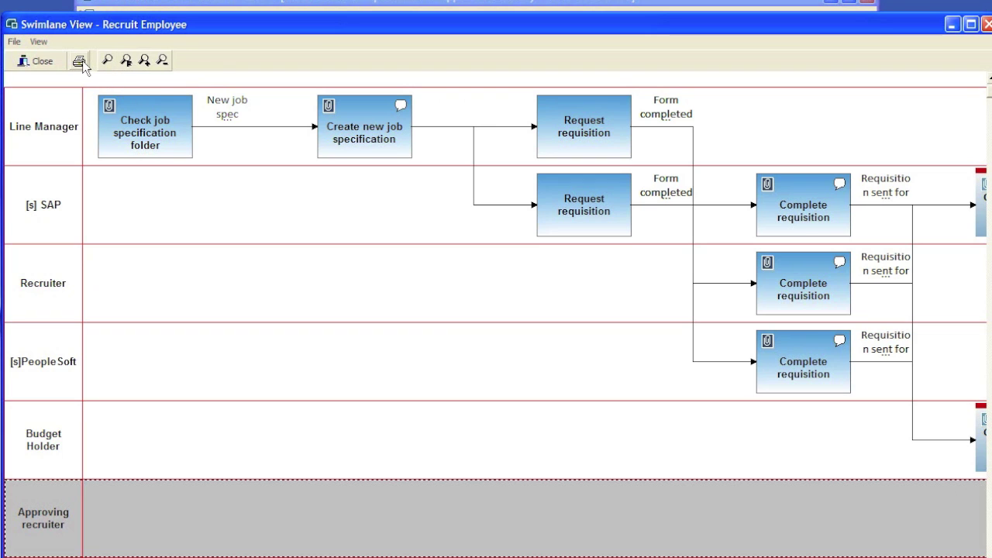
{"action": "left_click", "coordinate": [81, 60]}
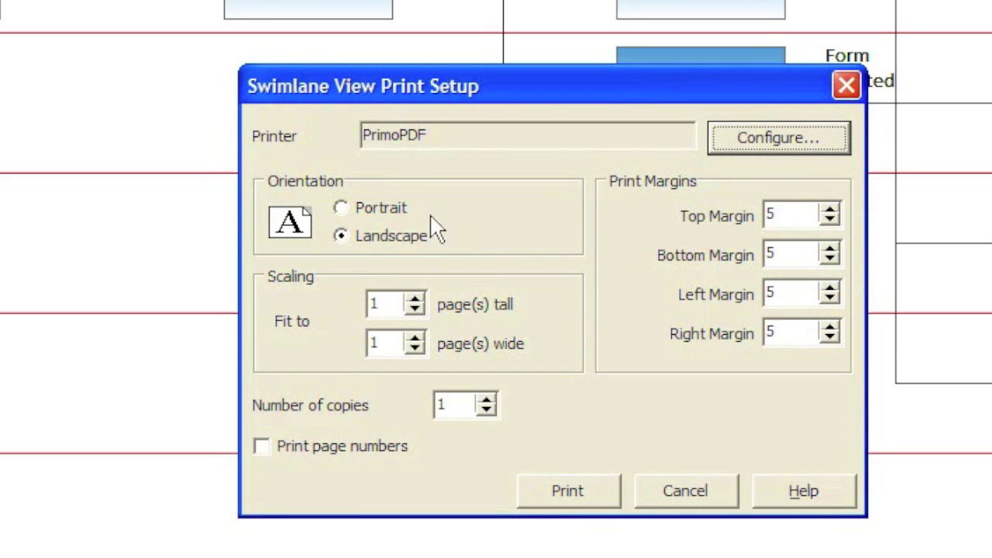
{"action": "left_click", "coordinate": [416, 340]}
{"action": "left_click", "coordinate": [416, 340]}
{"action": "left_click", "coordinate": [417, 340]}
{"action": "left_click", "coordinate": [416, 340]}
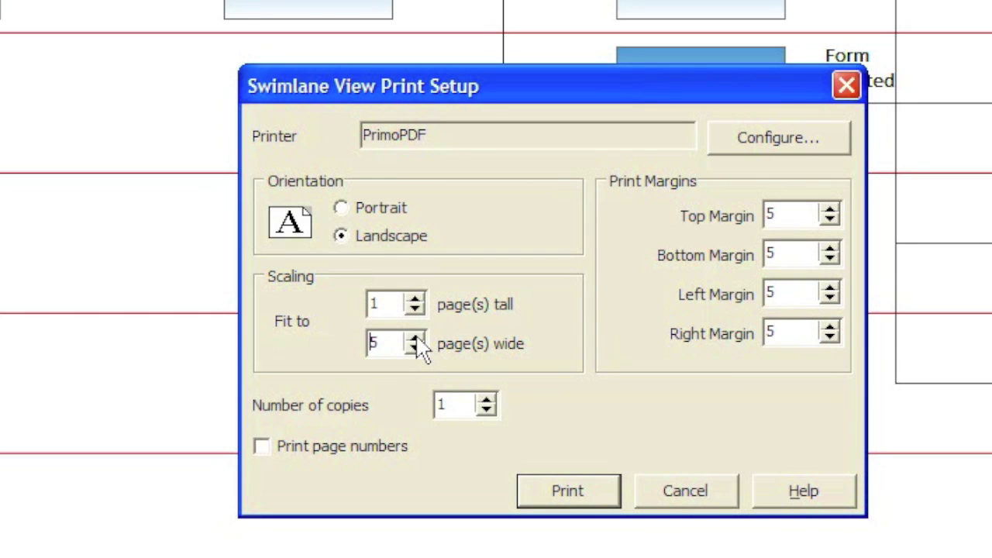
{"action": "left_click", "coordinate": [581, 493]}
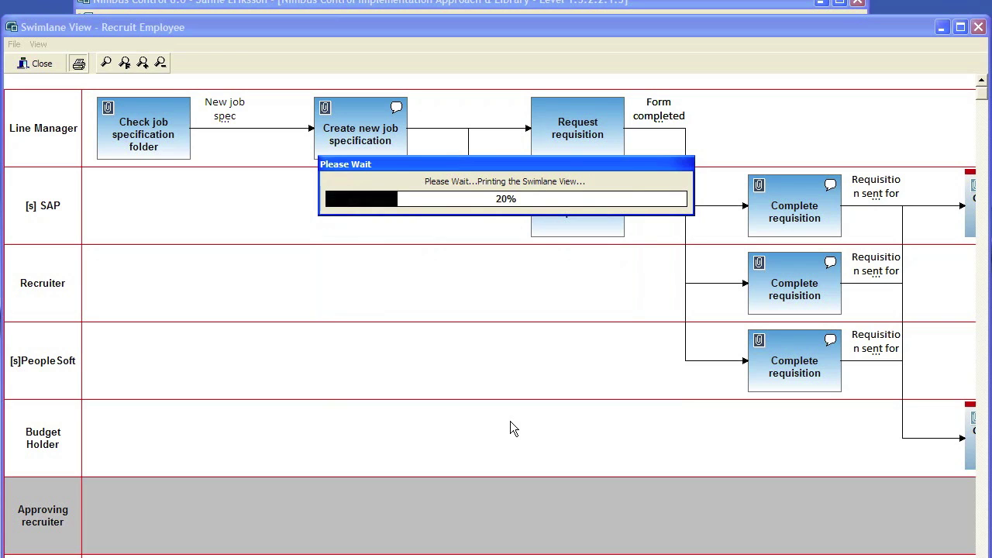